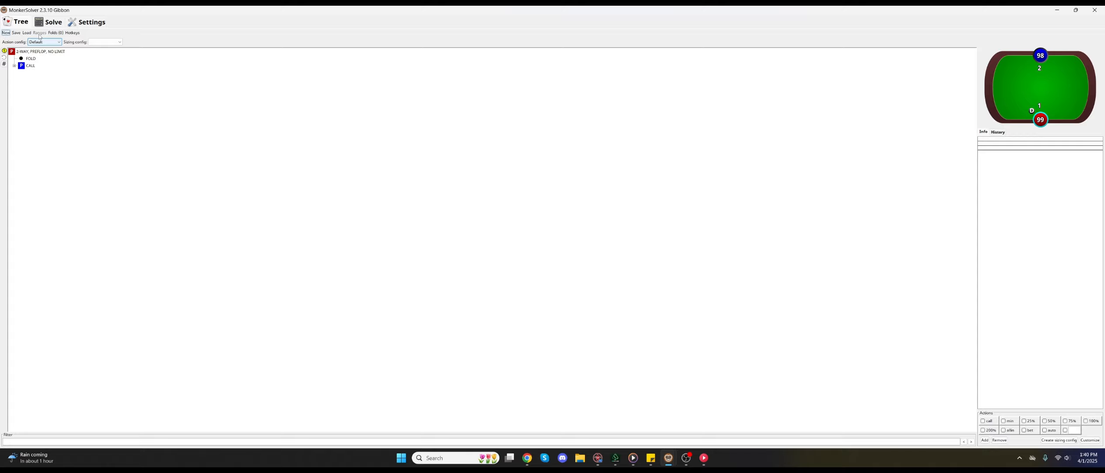
# Look through the Solve and Settings views, widening the Solve side panel, and return to the tree view.
pyautogui.click(50, 24)
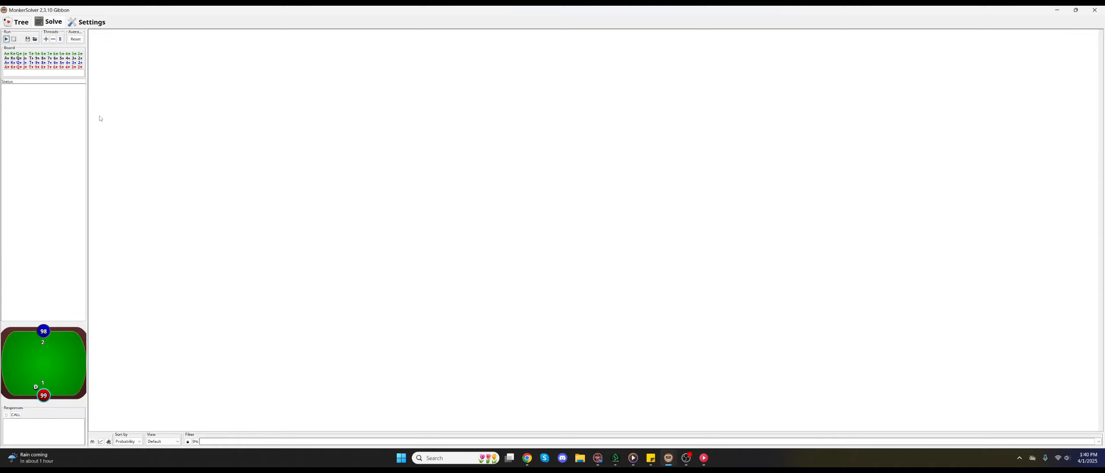
pyautogui.moveTo(88, 109); pyautogui.dragTo(169, 110)
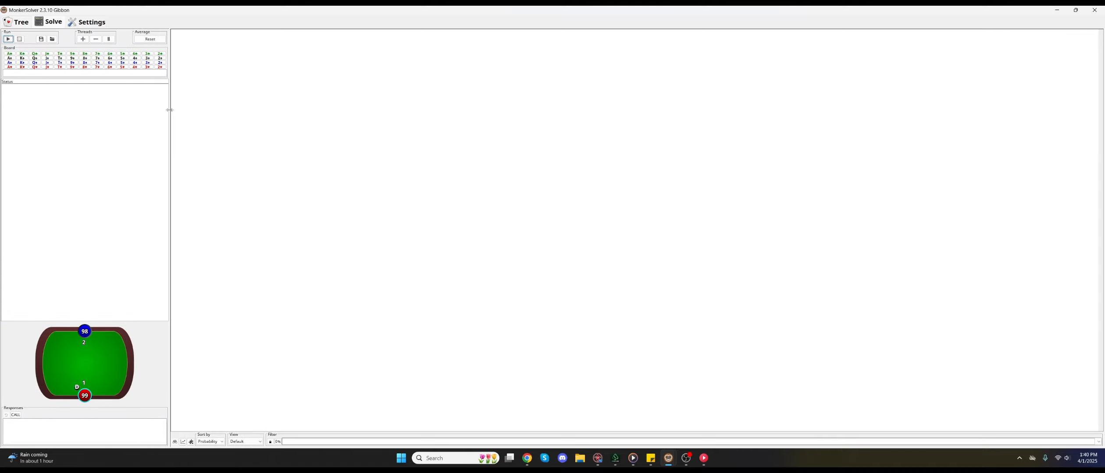
pyautogui.click(76, 22)
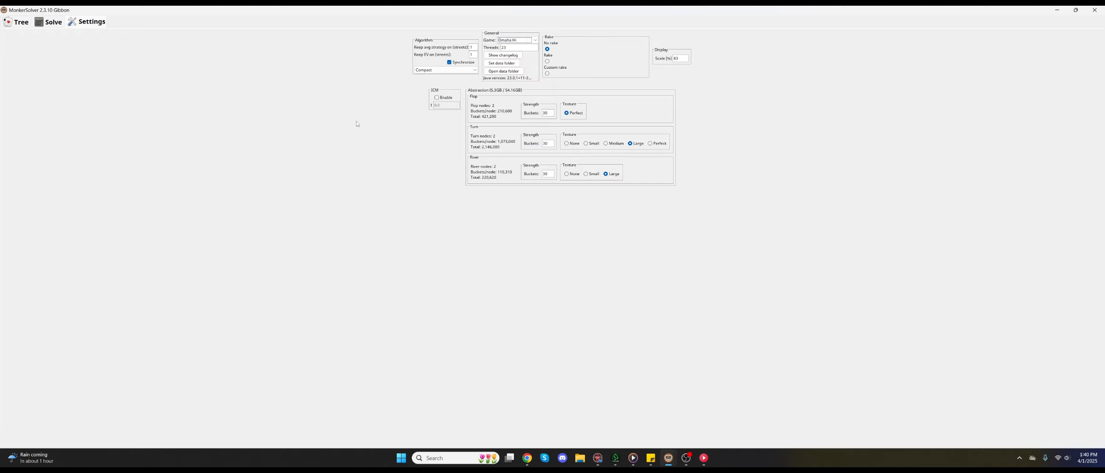
pyautogui.click(51, 22)
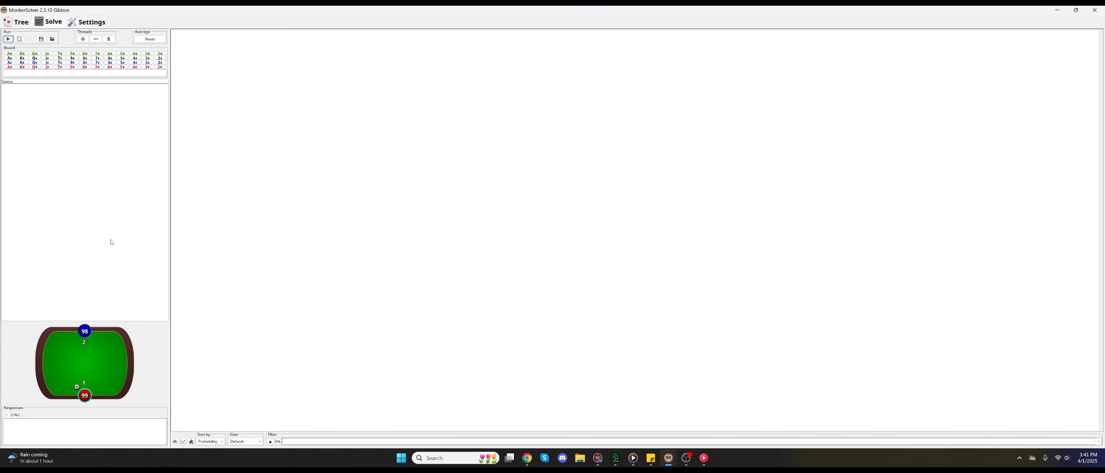
pyautogui.click(22, 25)
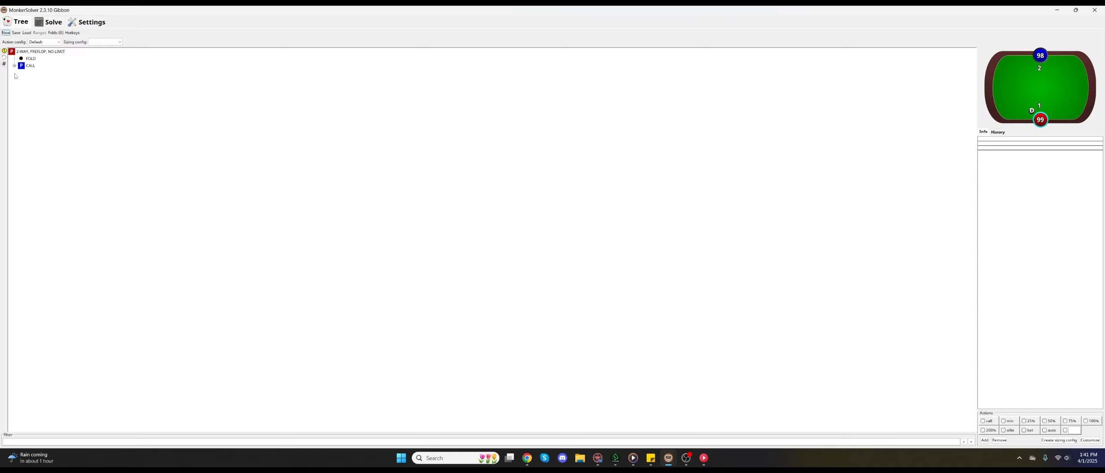
# Inspect the details of the FOLD and CALL nodes in the two-way preflop tree.
pyautogui.moveTo(3, 54)
pyautogui.click(5, 65)
pyautogui.click(30, 58)
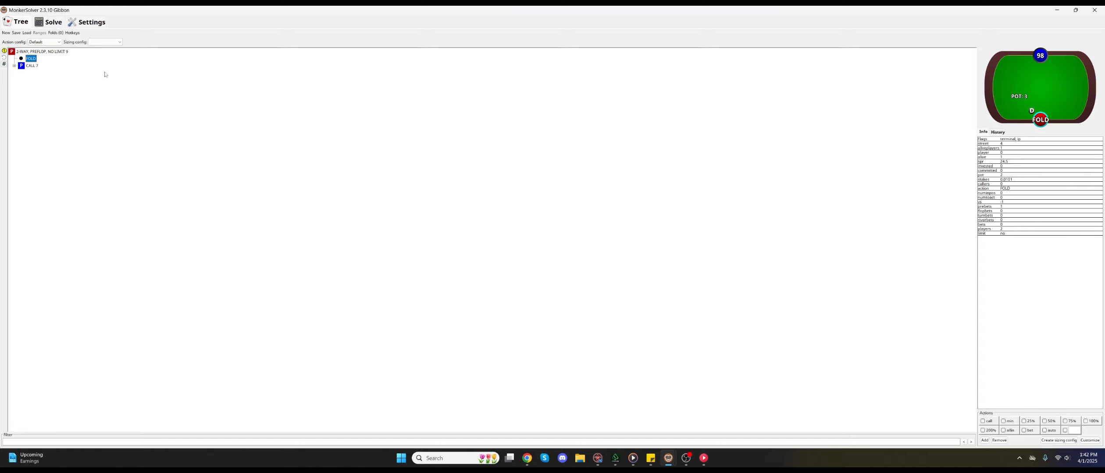
pyautogui.click(31, 67)
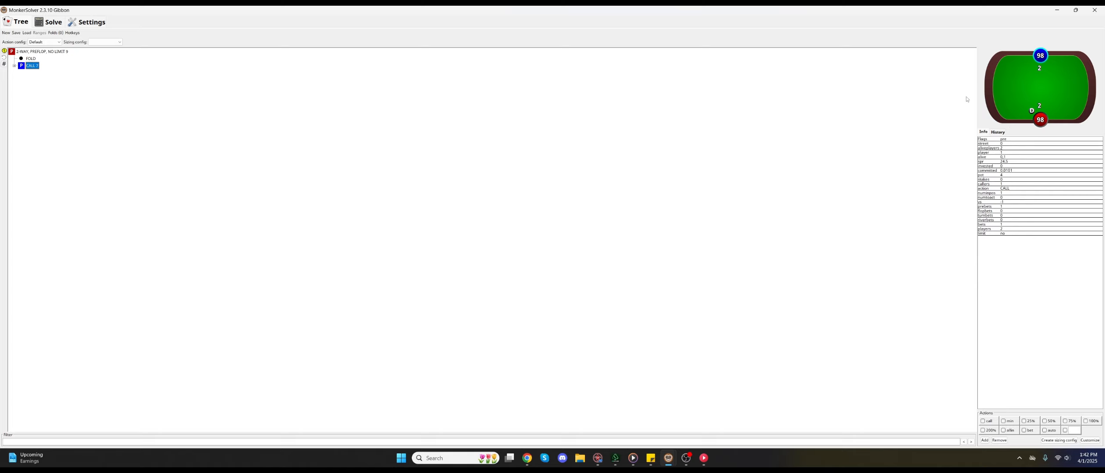
pyautogui.click(30, 59)
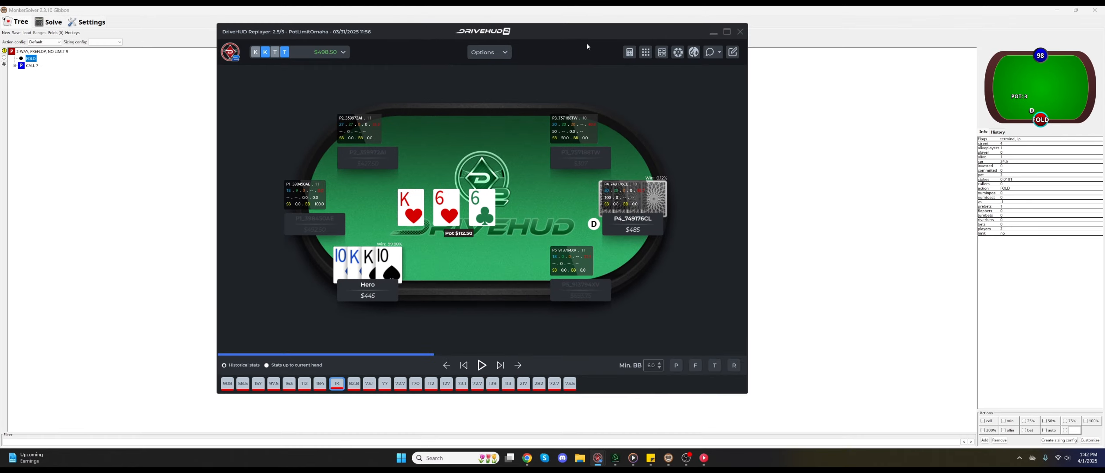
# Review the K-6-6 flop hand in the DriveHUD replayer and minimize the replayer window.
pyautogui.moveTo(595, 33); pyautogui.dragTo(612, 56)
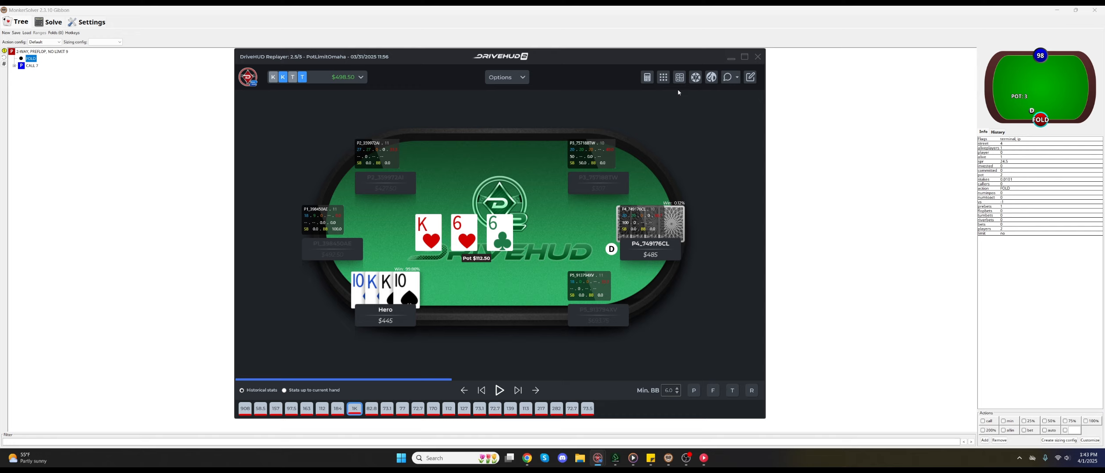
pyautogui.click(731, 57)
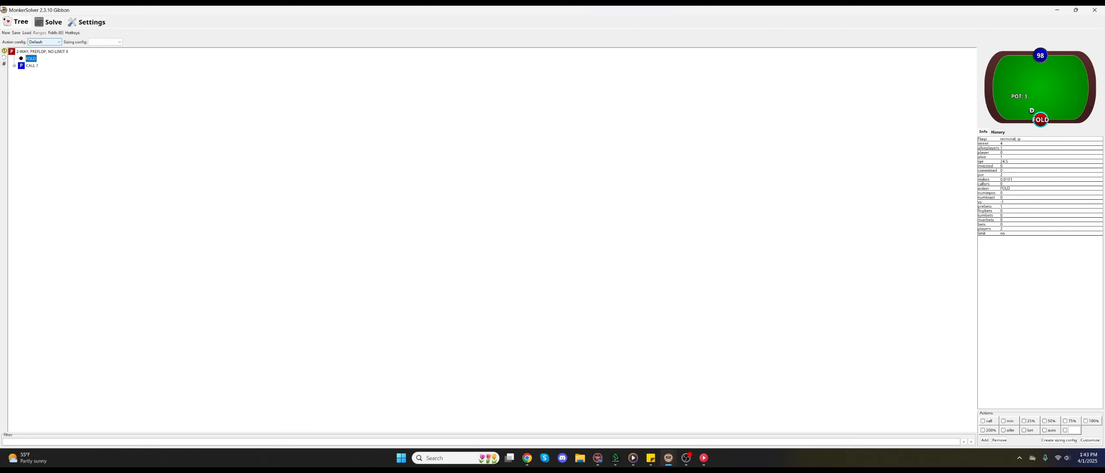
# Start a new Omaha Hi tree with pot limit, starting on the flop, for 2 players.
pyautogui.click(6, 34)
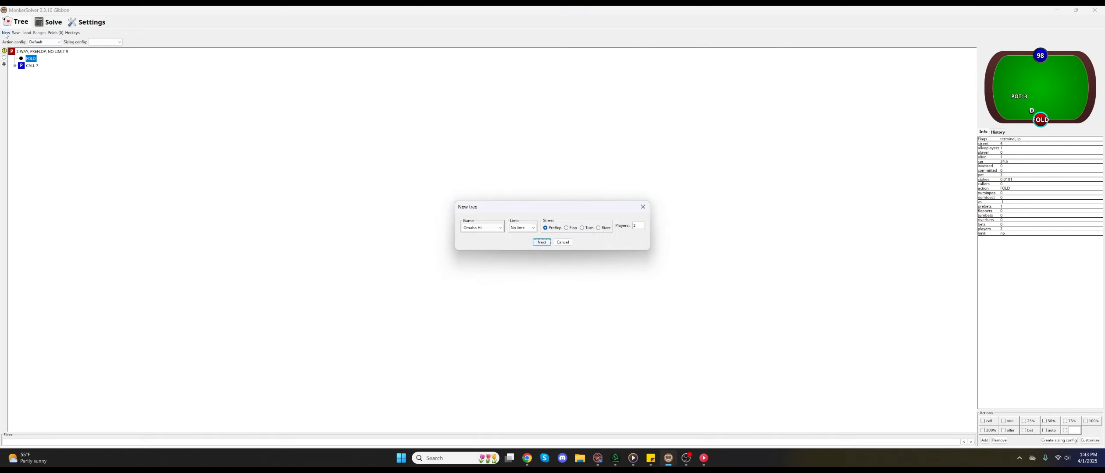
pyautogui.moveTo(498, 206); pyautogui.dragTo(489, 193)
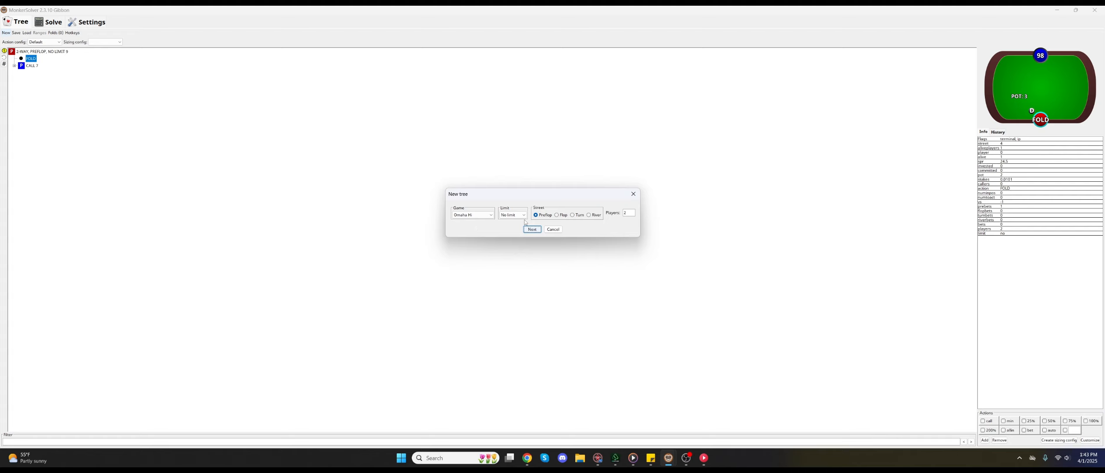
pyautogui.click(490, 215)
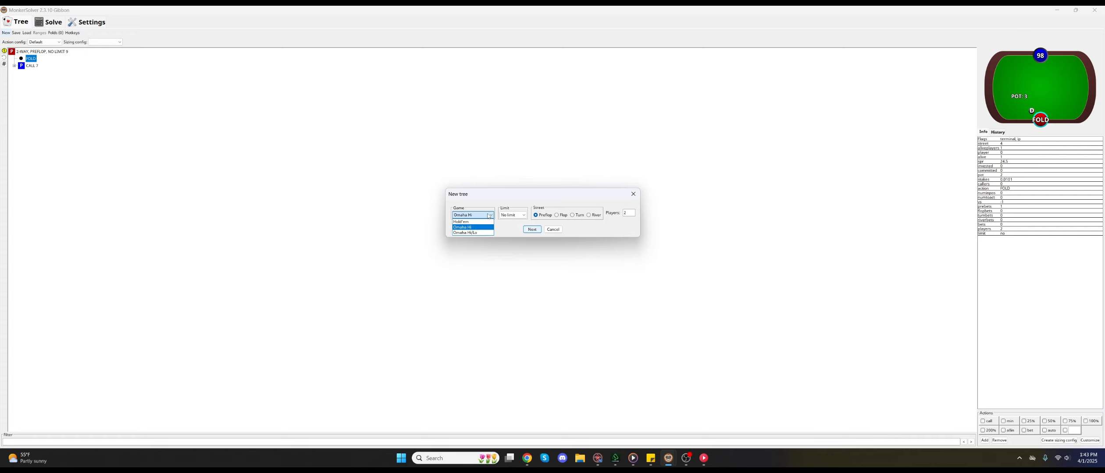
pyautogui.click(489, 215)
pyautogui.click(507, 215)
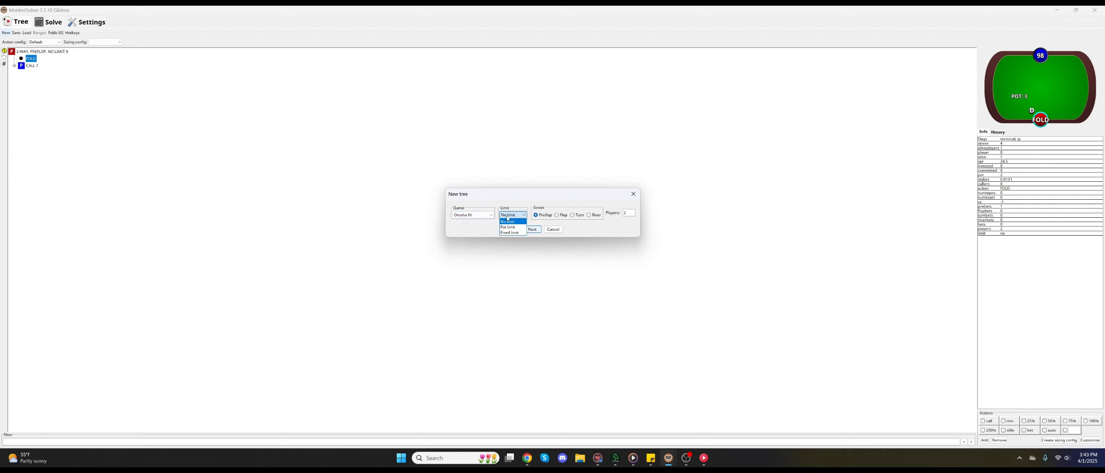
pyautogui.click(507, 216)
pyautogui.click(507, 217)
pyautogui.click(510, 228)
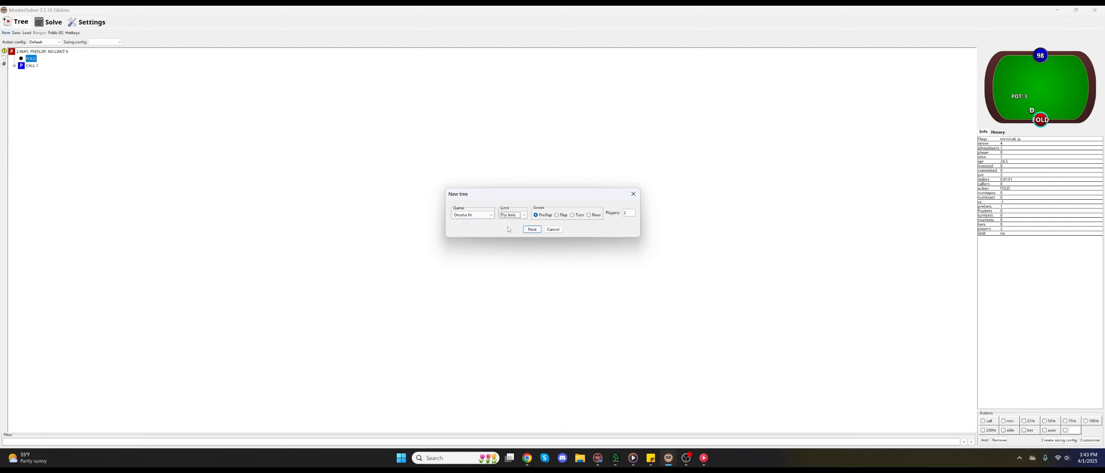
pyautogui.click(556, 217)
pyautogui.click(532, 230)
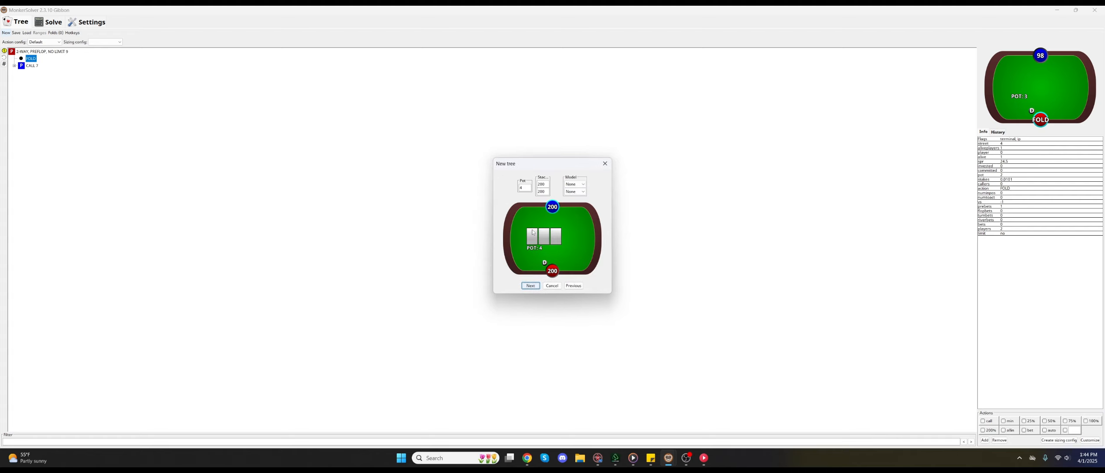
# Set the pot to 112 and the stacks to 485 and 445, and create an empty tree with the Default action config.
pyautogui.doubleClick(524, 189)
pyautogui.press('Tab')
pyautogui.write('485')
pyautogui.doubleClick(546, 191)
pyautogui.write('445')
pyautogui.click(672, 418)
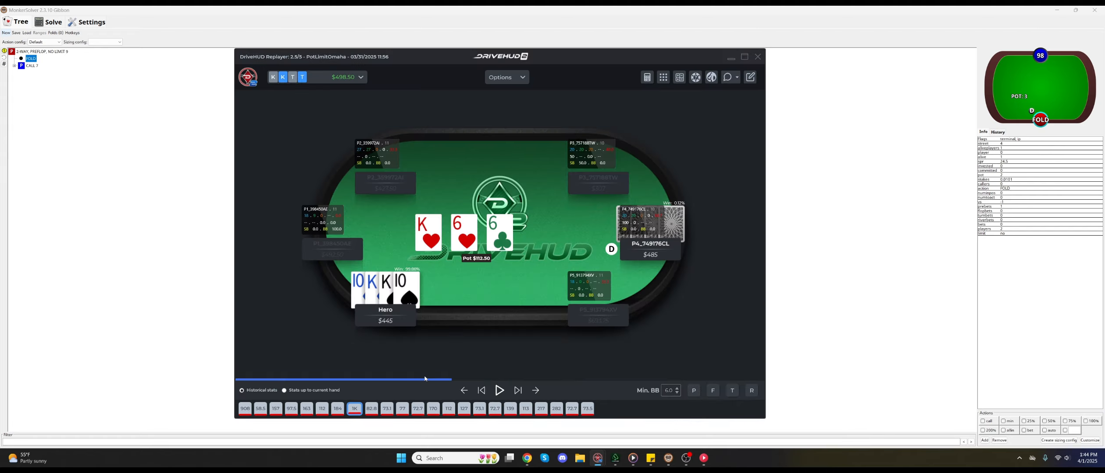
pyautogui.click(208, 321)
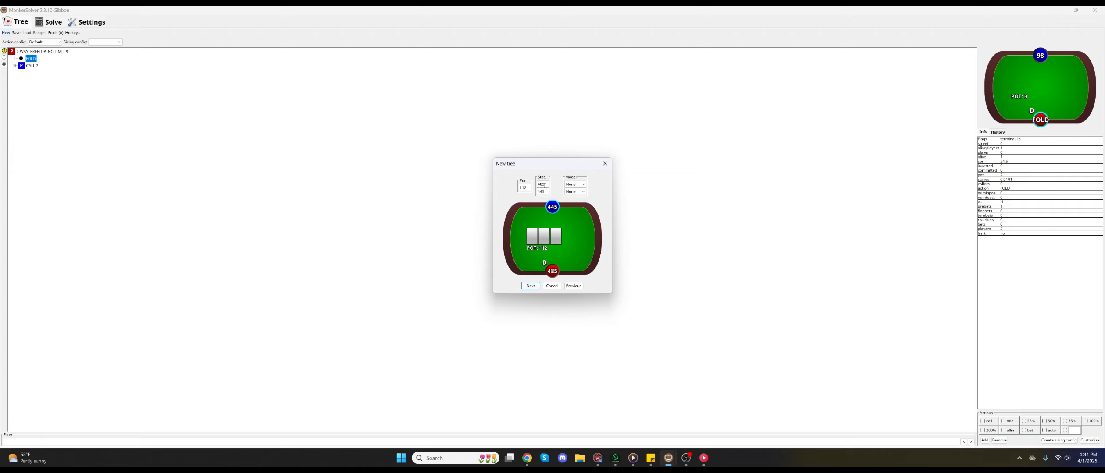
pyautogui.moveTo(544, 185); pyautogui.dragTo(538, 190)
pyautogui.click(533, 287)
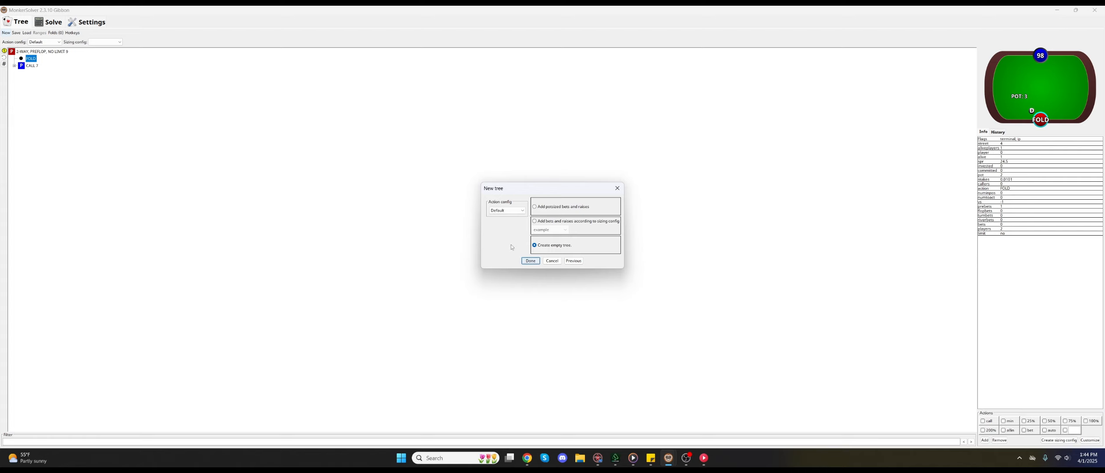
pyautogui.click(530, 262)
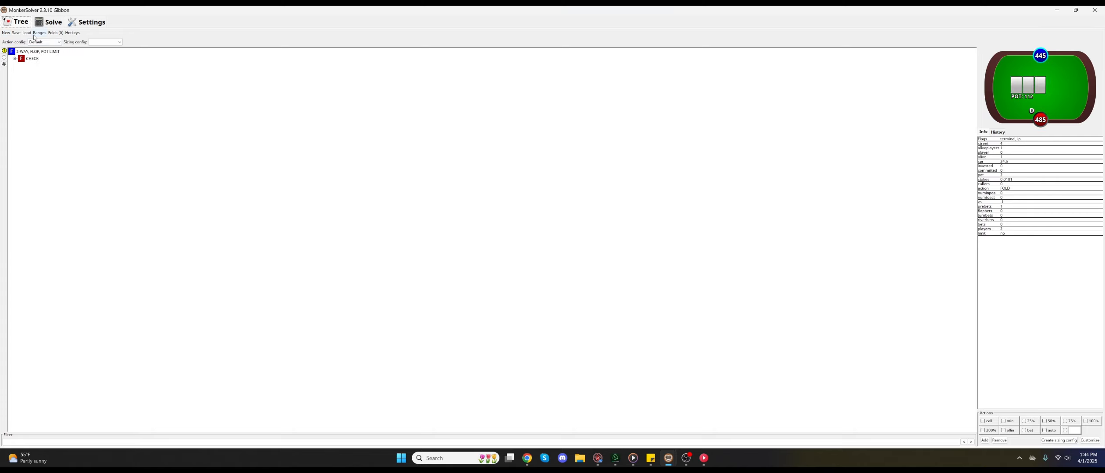
# Open the tree's Ranges window and arrange it beside the 4-Card PLO Trainer browser window.
pyautogui.click(37, 34)
pyautogui.moveTo(590, 231); pyautogui.dragTo(127, 170)
pyautogui.click(261, 168)
pyautogui.click(39, 34)
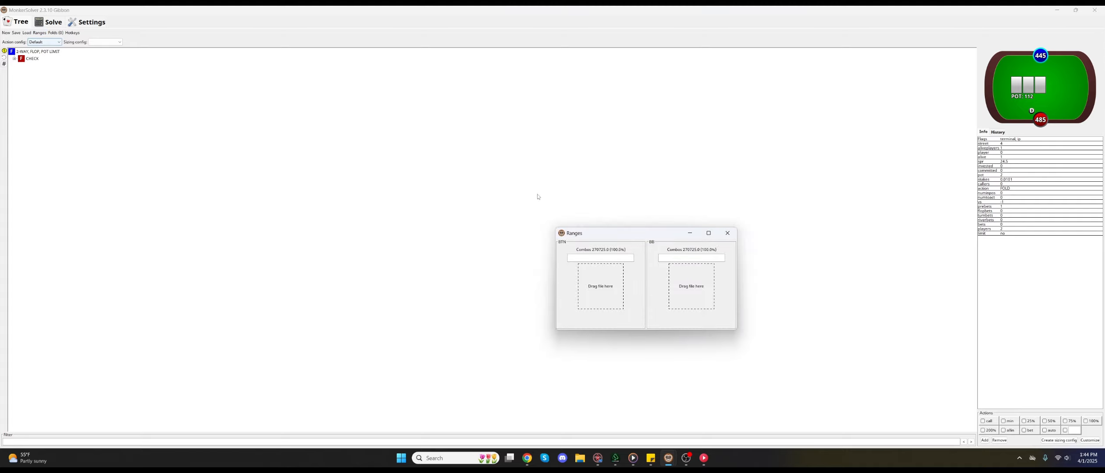
pyautogui.moveTo(581, 239); pyautogui.dragTo(117, 148)
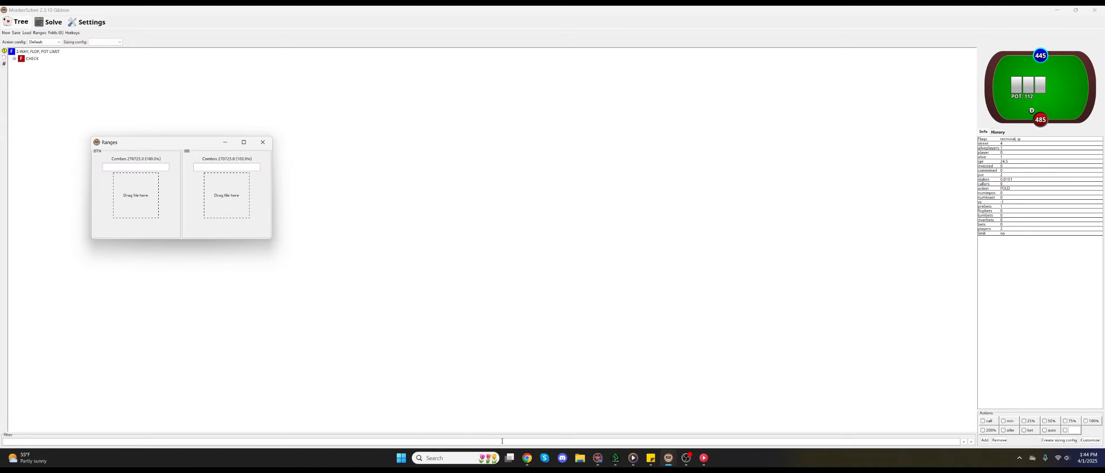
pyautogui.click(527, 458)
pyautogui.doubleClick(563, 18)
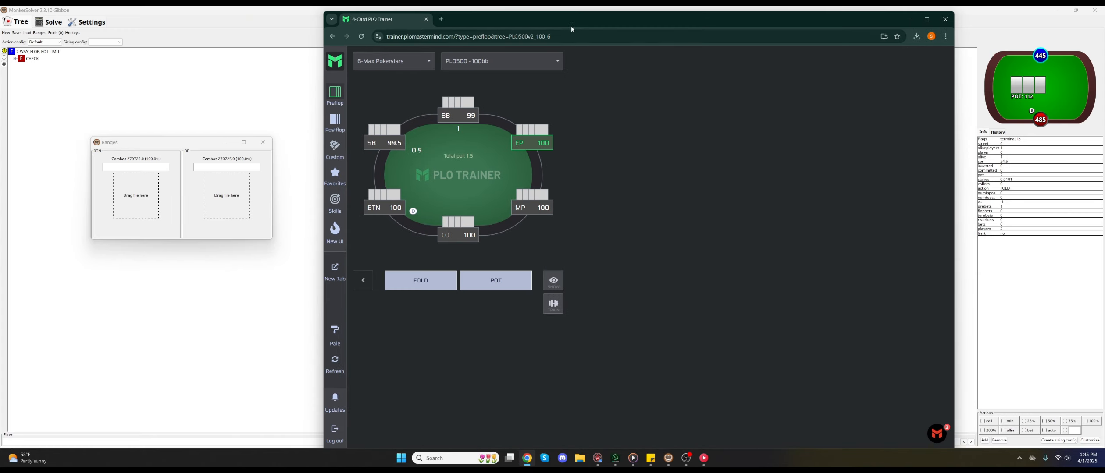
pyautogui.moveTo(207, 151); pyautogui.dragTo(228, 115)
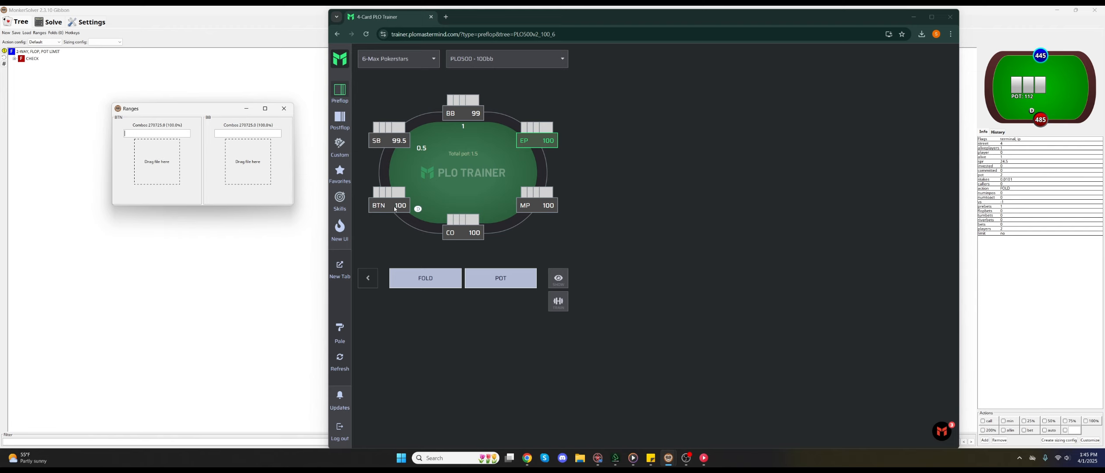
# Use the 6-Max Pokerstars PLO500 - 100bb preflop tree in PLO Trainer and fold EP, MP and CO.
pyautogui.click(428, 64)
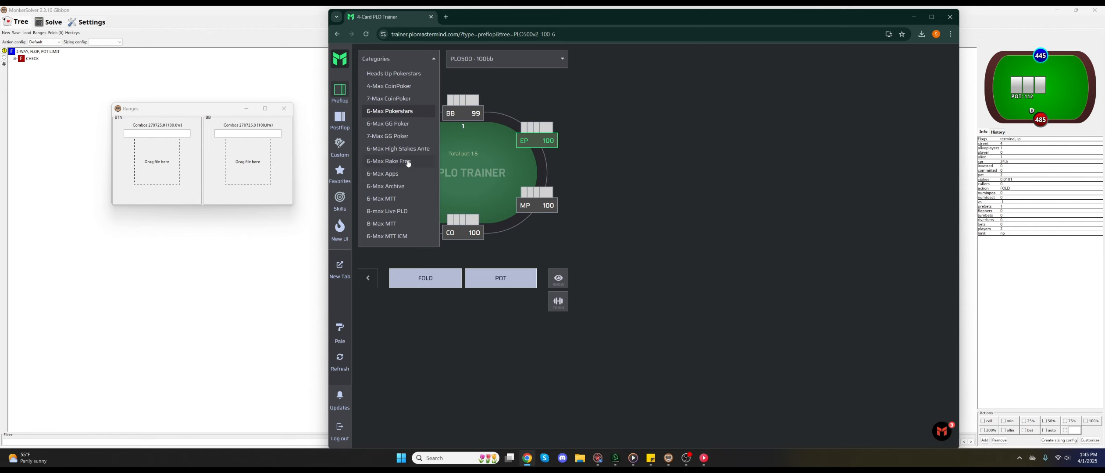
pyautogui.click(408, 112)
pyautogui.click(427, 104)
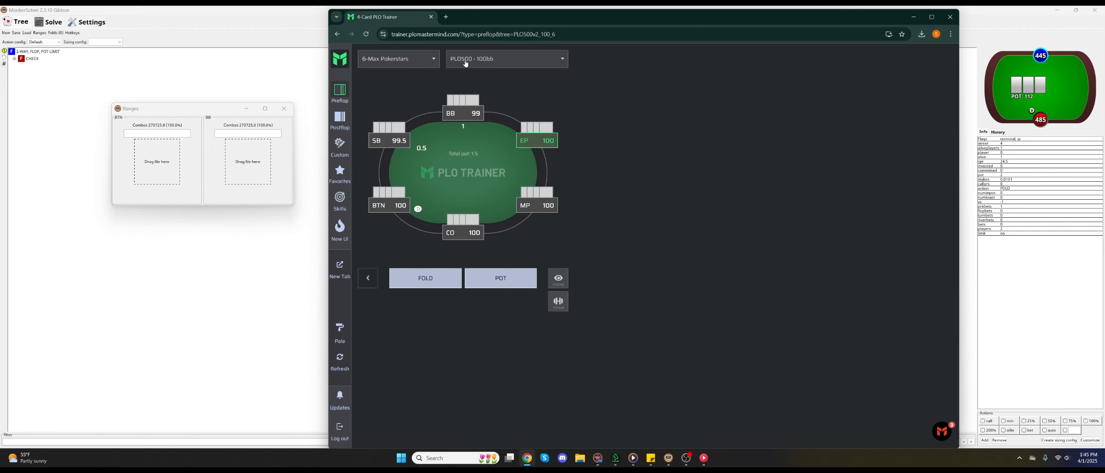
pyautogui.click(465, 64)
pyautogui.click(418, 102)
pyautogui.click(422, 280)
pyautogui.click(422, 280)
pyautogui.click(422, 279)
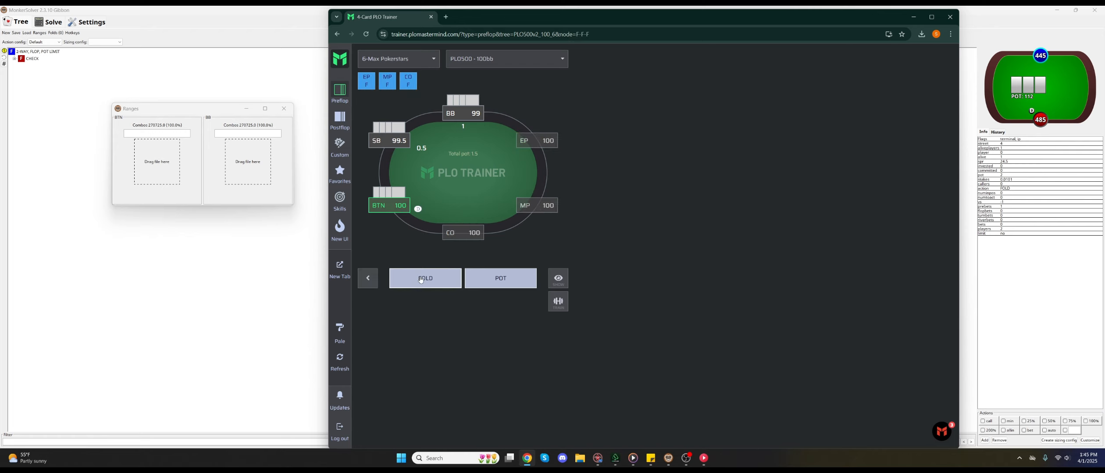
pyautogui.click(509, 285)
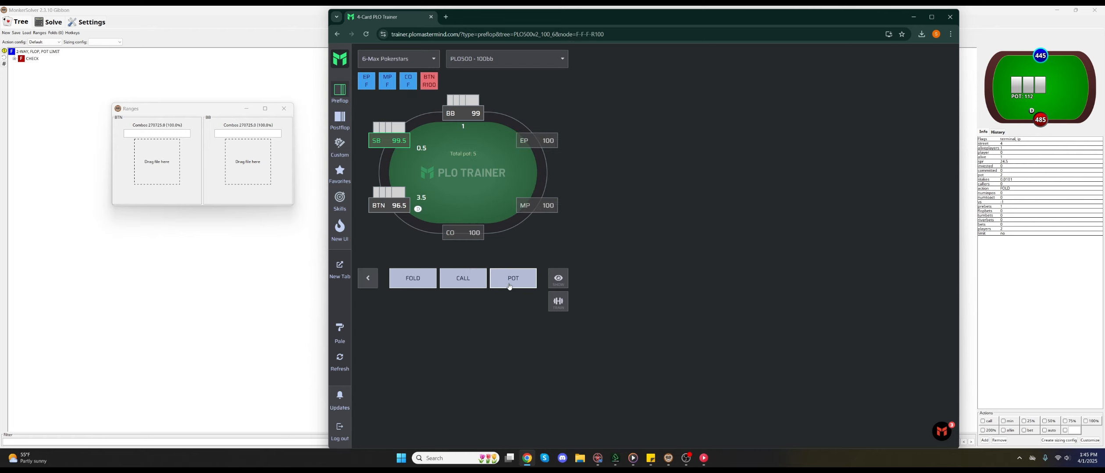
pyautogui.click(416, 277)
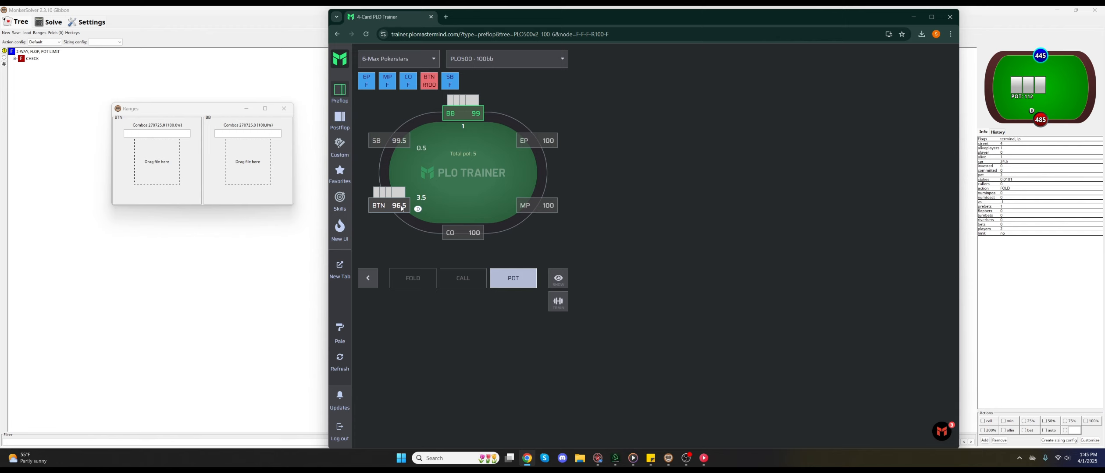
pyautogui.click(368, 278)
pyautogui.click(368, 278)
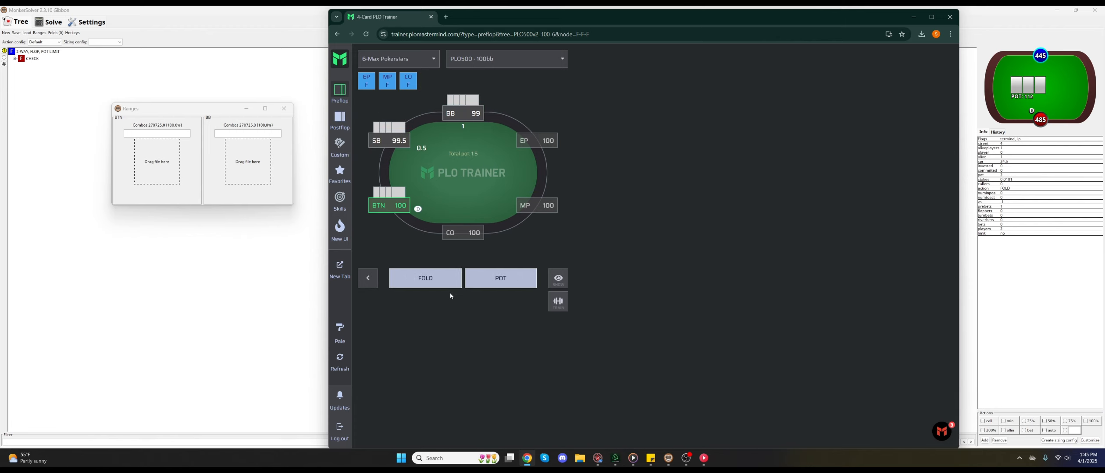
pyautogui.click(493, 285)
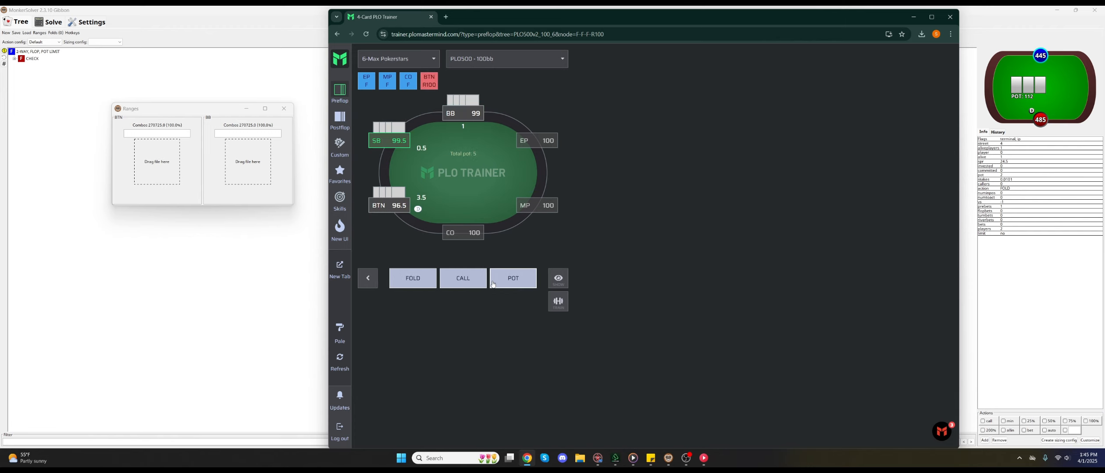
pyautogui.click(556, 281)
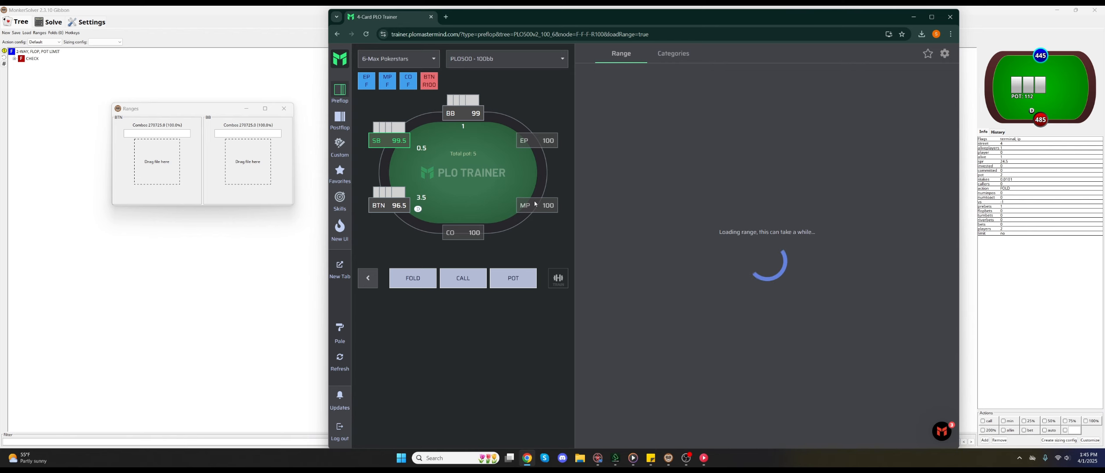
pyautogui.click(368, 280)
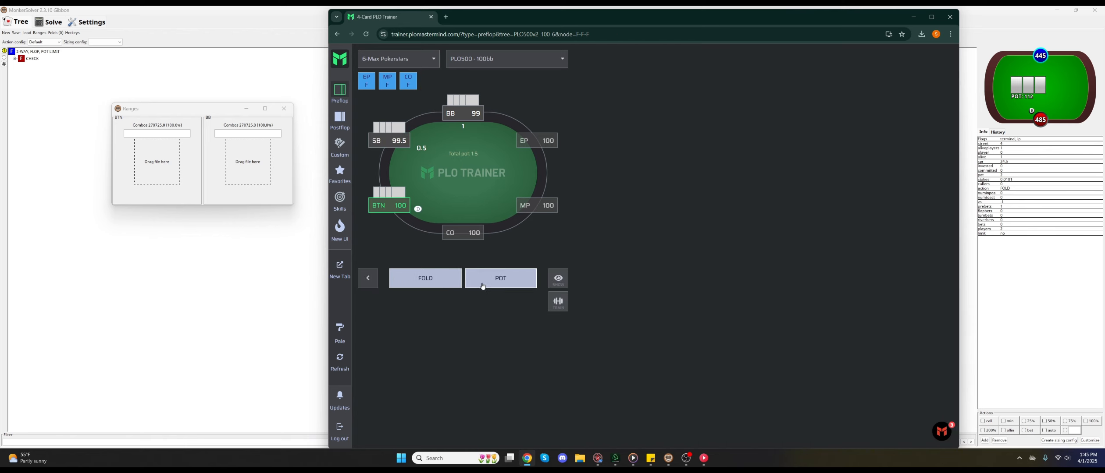
# Have BTN raise pot and SB fold, and display the BB's preflop range.
pyautogui.click(503, 279)
pyautogui.click(405, 282)
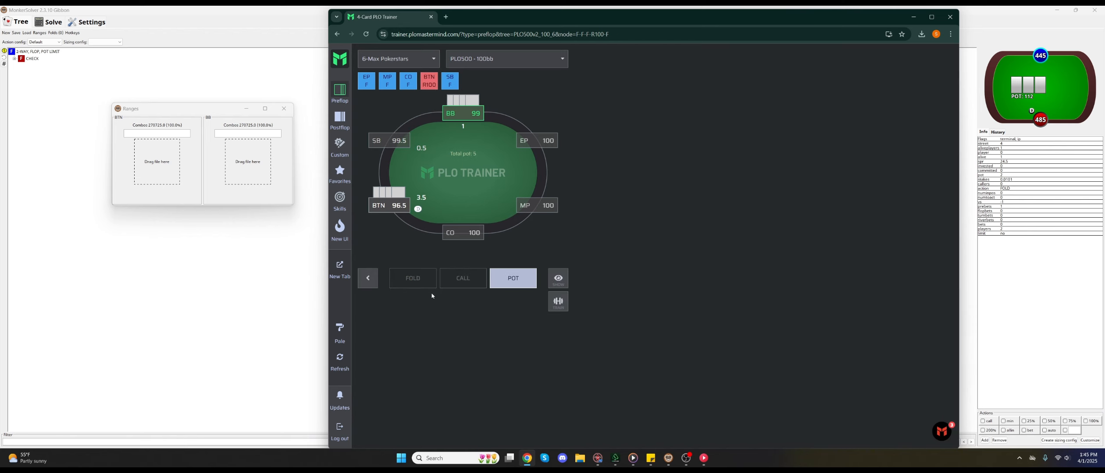
pyautogui.click(558, 280)
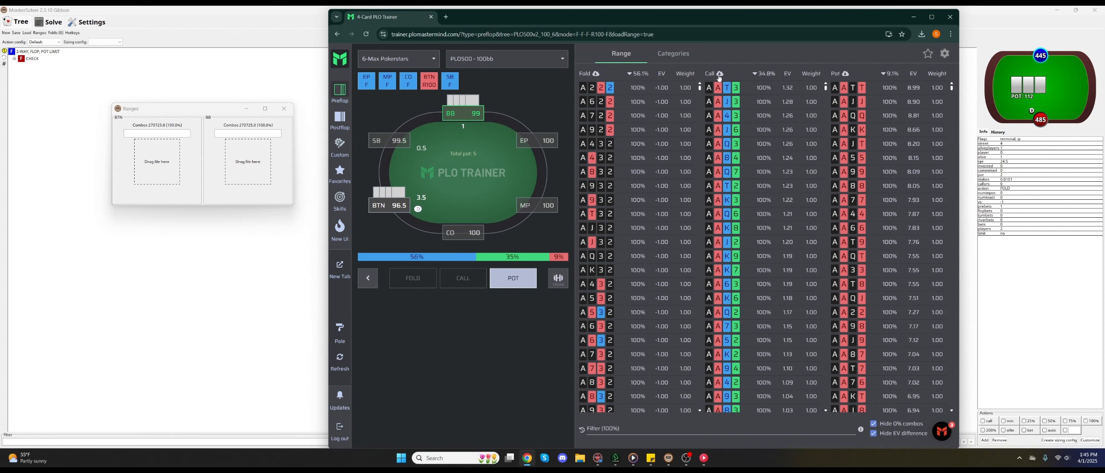
# Export the BB's pot-raise range as a PPT file and load it into the BB slot of MonkerSolver's Ranges window.
pyautogui.click(846, 75)
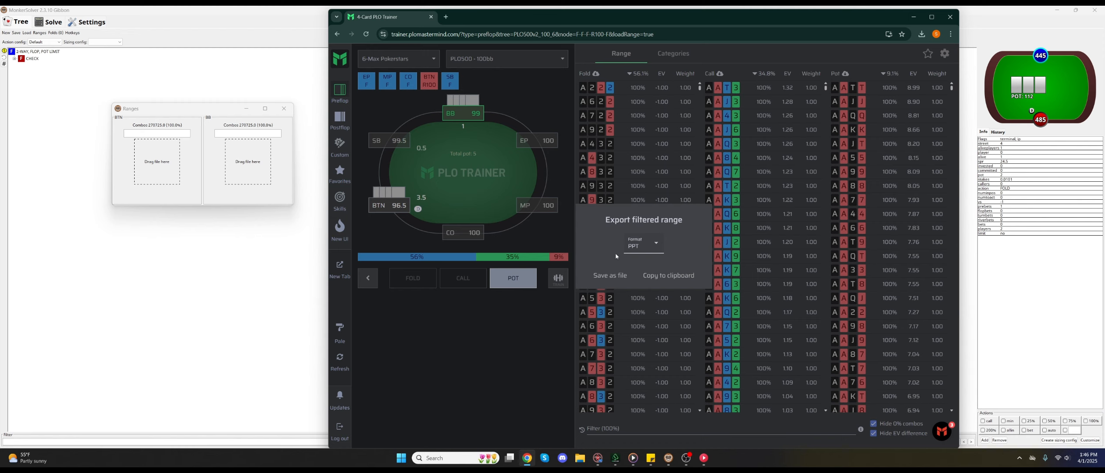
pyautogui.click(613, 275)
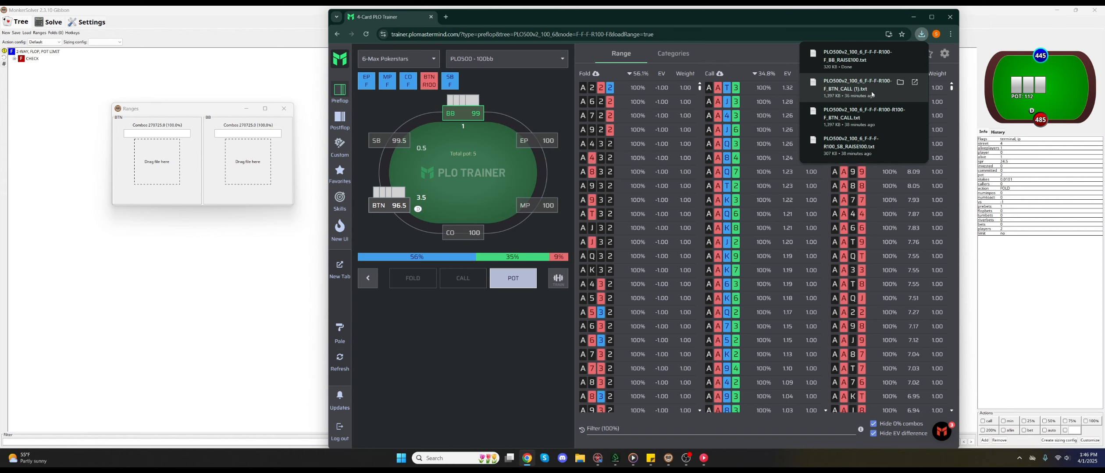
pyautogui.click(900, 53)
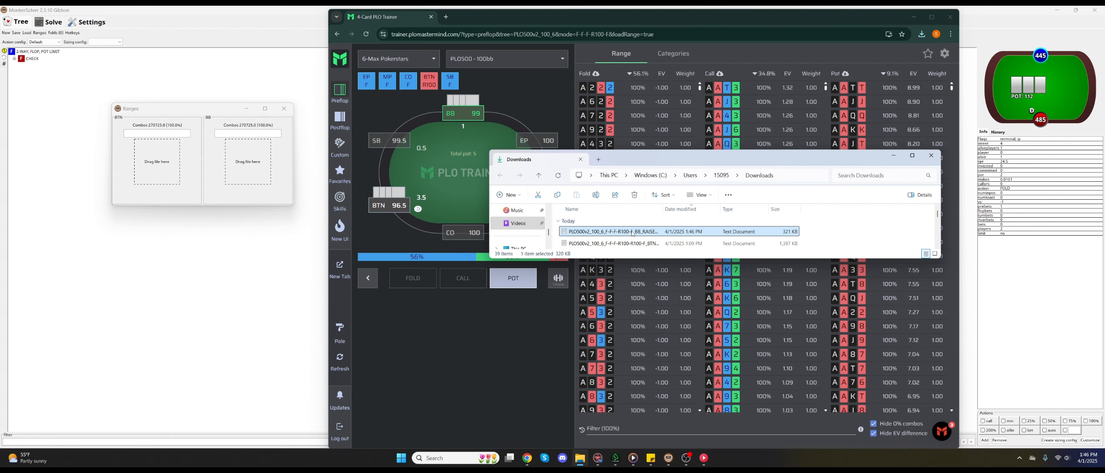
pyautogui.moveTo(633, 234); pyautogui.dragTo(228, 147)
pyautogui.click(935, 155)
# Have the BB raise pot in PLO Trainer and export the BTN's calling range as a file.
pyautogui.click(512, 278)
pyautogui.click(720, 74)
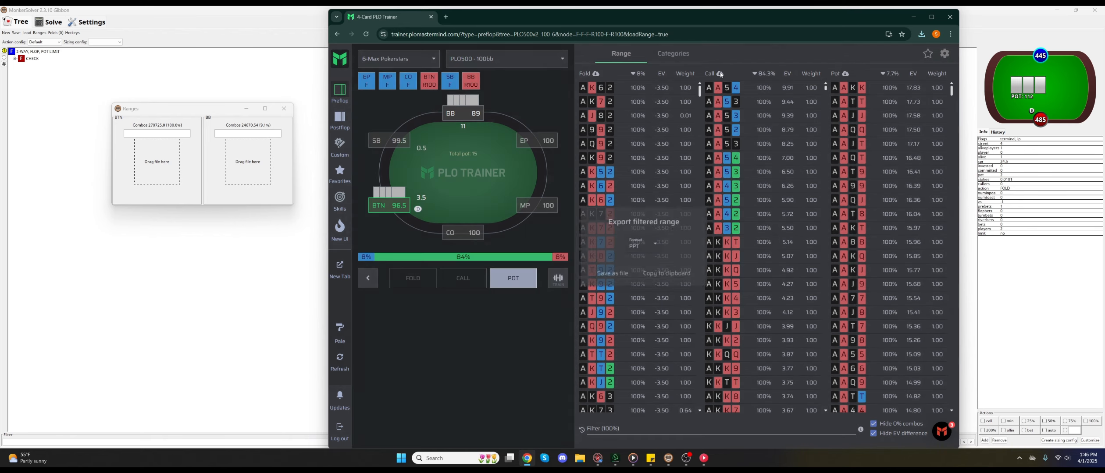
pyautogui.click(613, 276)
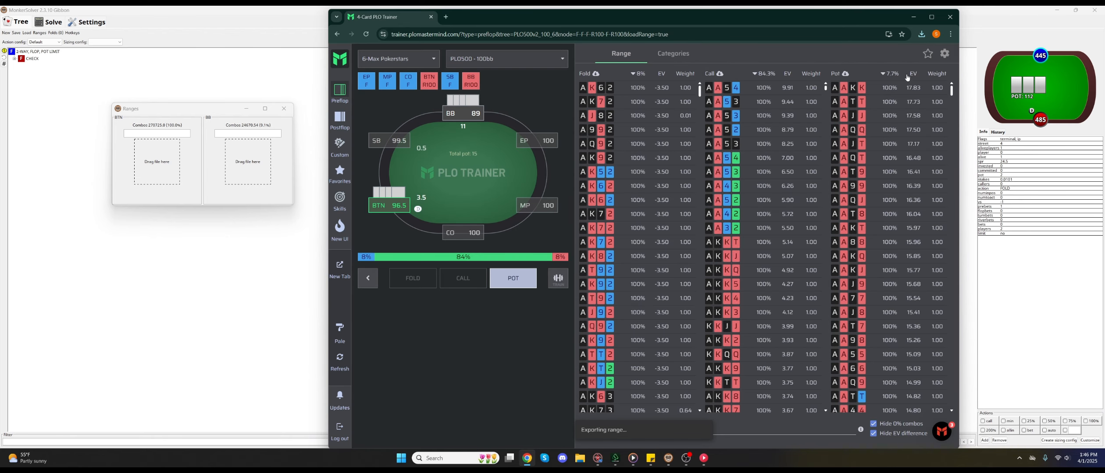
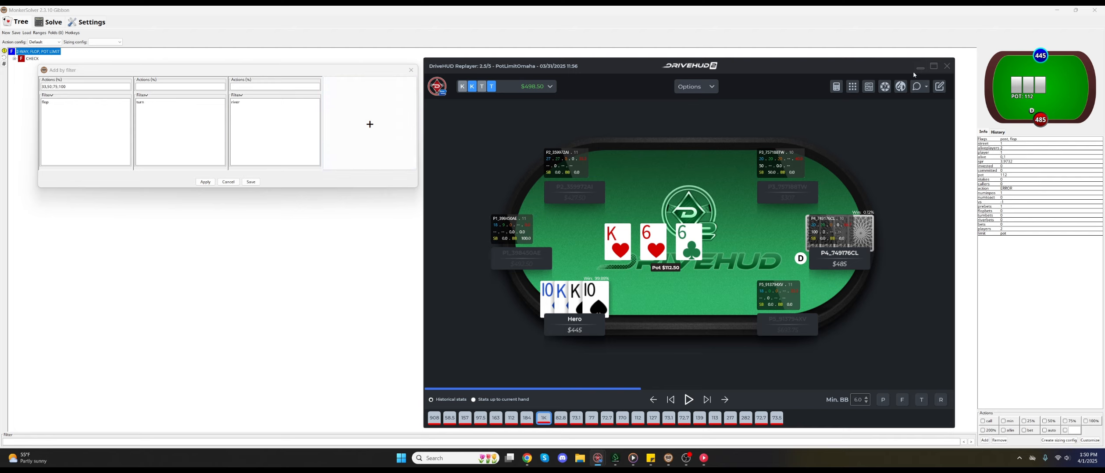
# Fill in the Add by filter bet sizes with 75 and 100 for the turn and 50, 100, 100 for the river, and apply them.
pyautogui.click(920, 68)
pyautogui.moveTo(357, 73); pyautogui.dragTo(713, 163)
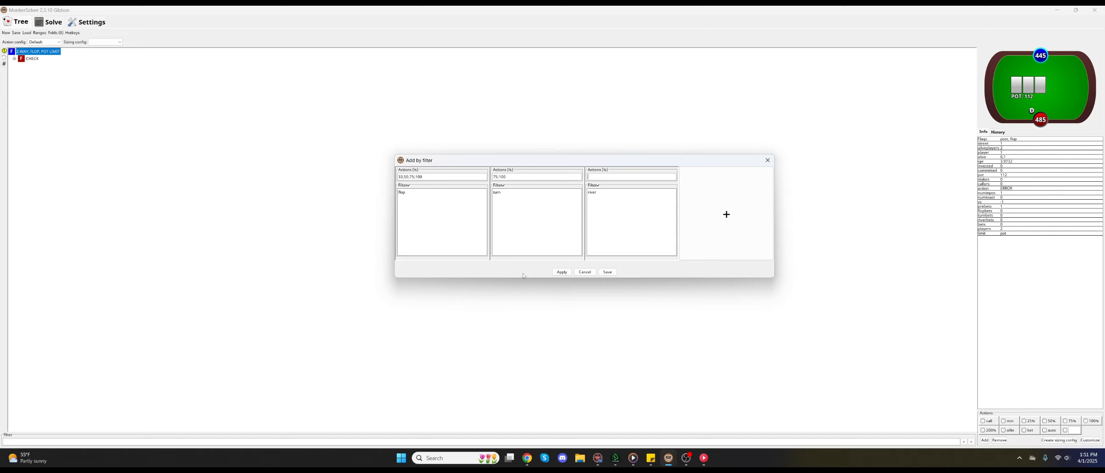
pyautogui.write('50,100;100')
pyautogui.moveTo(588, 177); pyautogui.dragTo(615, 183)
pyautogui.click(615, 181)
pyautogui.moveTo(542, 161); pyautogui.dragTo(543, 162)
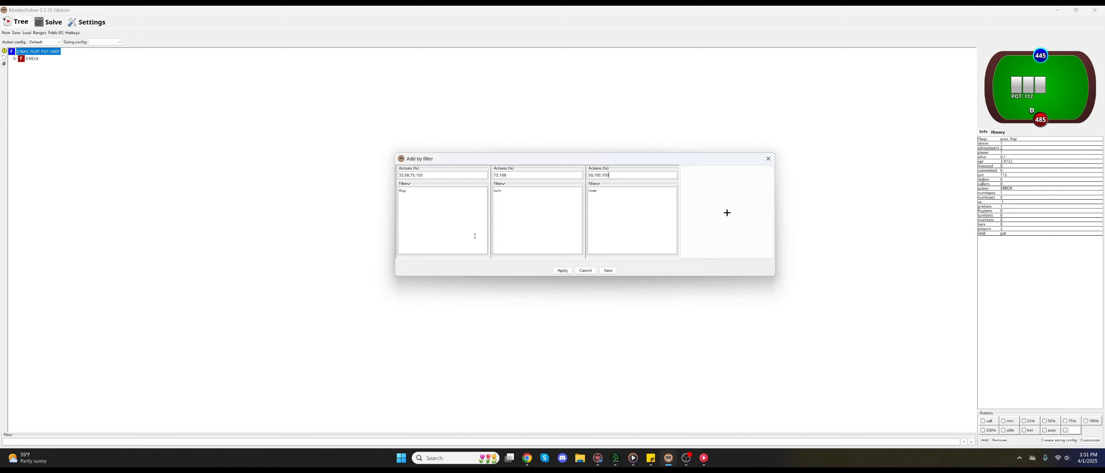
pyautogui.click(562, 271)
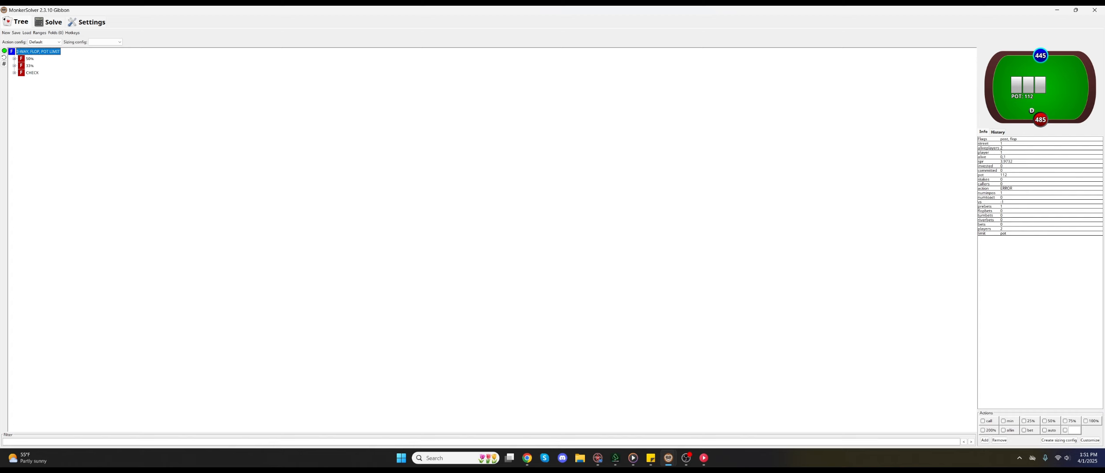
# Switch to the solving view and start the solver run on the K-6-6 flop.
pyautogui.moveTo(4, 52)
pyautogui.click(44, 23)
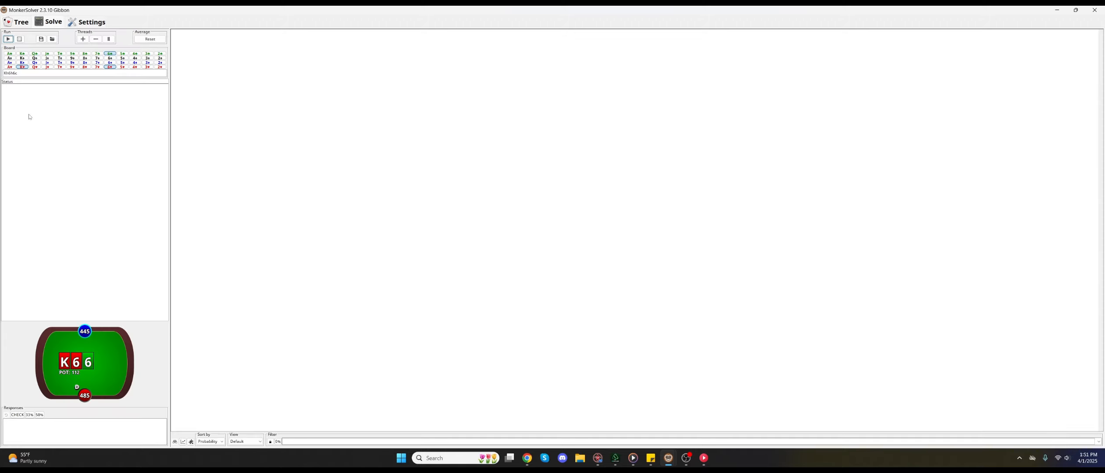
pyautogui.click(8, 39)
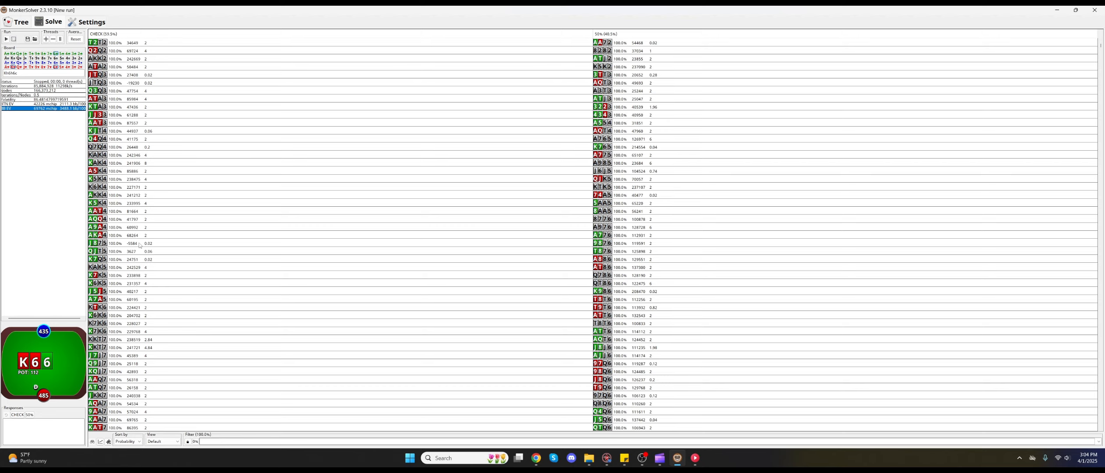
# Show the responses to the 50% flop bet and filter them for hands containing a 6.
pyautogui.click(29, 415)
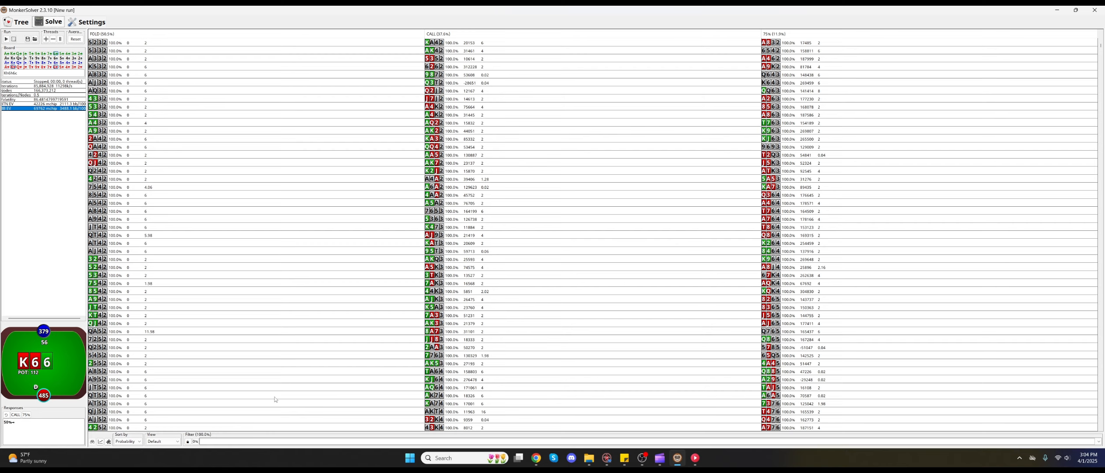
pyautogui.click(258, 443)
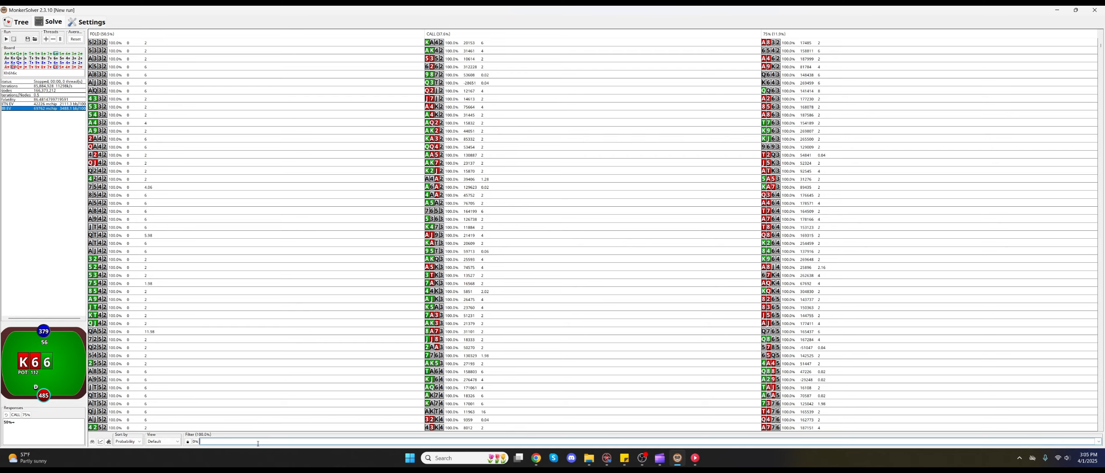
pyautogui.write('aa')
pyautogui.press('BackSpace')
pyautogui.press('BackSpace')
pyautogui.write('6')
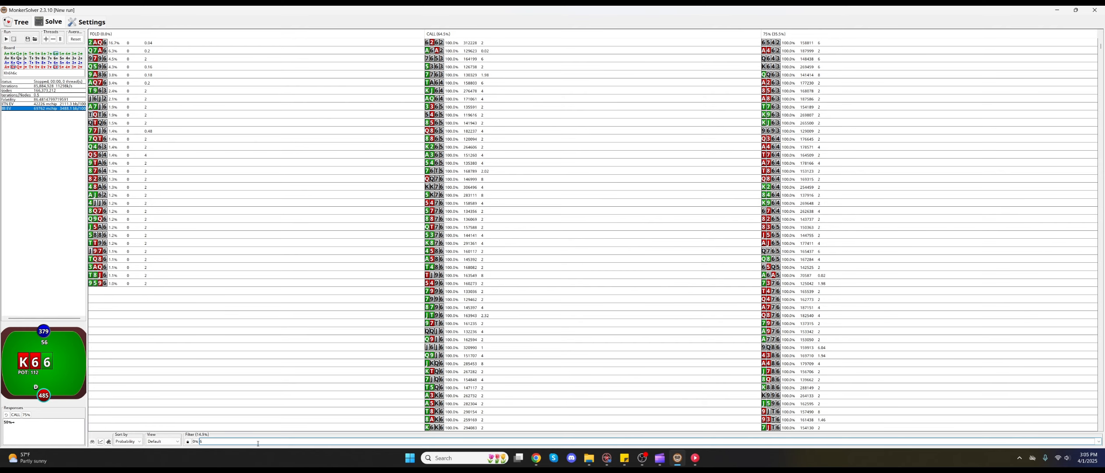
pyautogui.press('BackSpace')
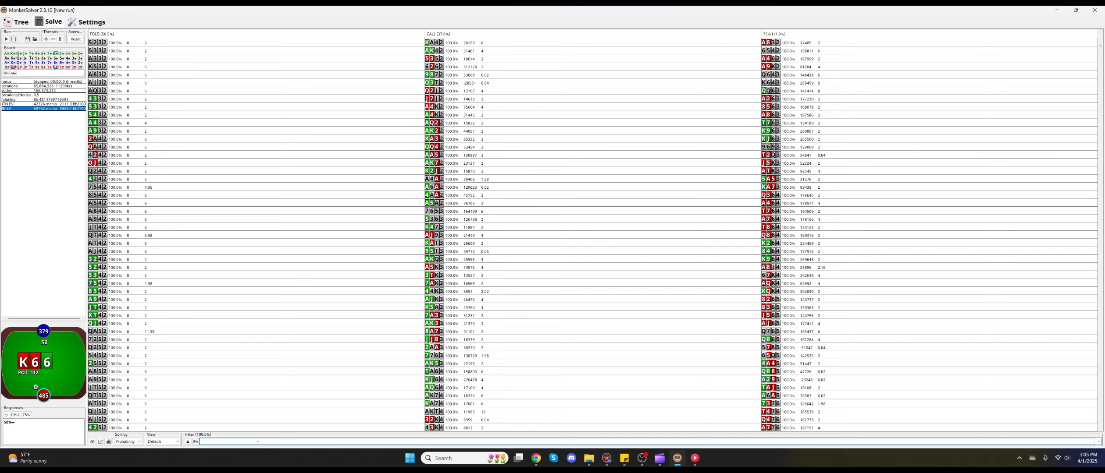
# Filter the responses with 6!k6 to view hands with a 6 but without K6, and clear the filter.
pyautogui.write('6!>')
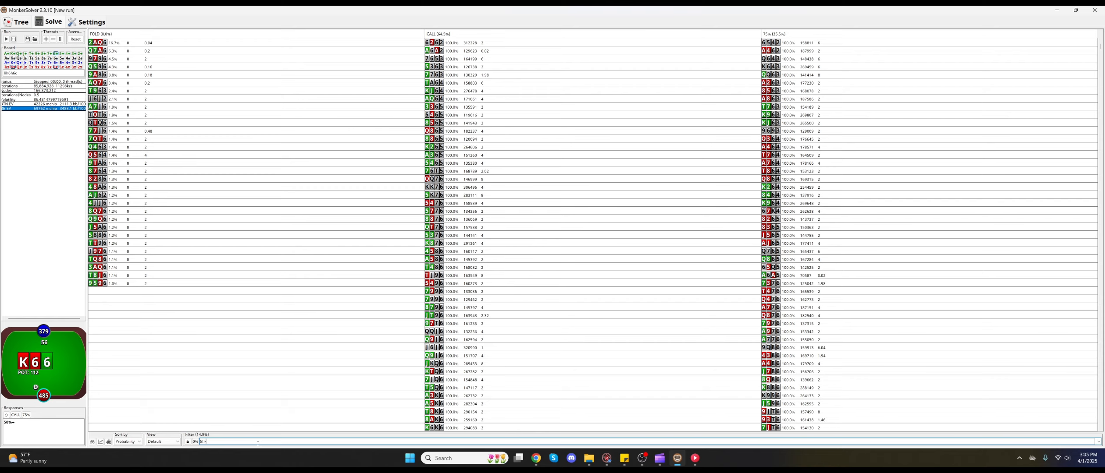
pyautogui.write('k6')
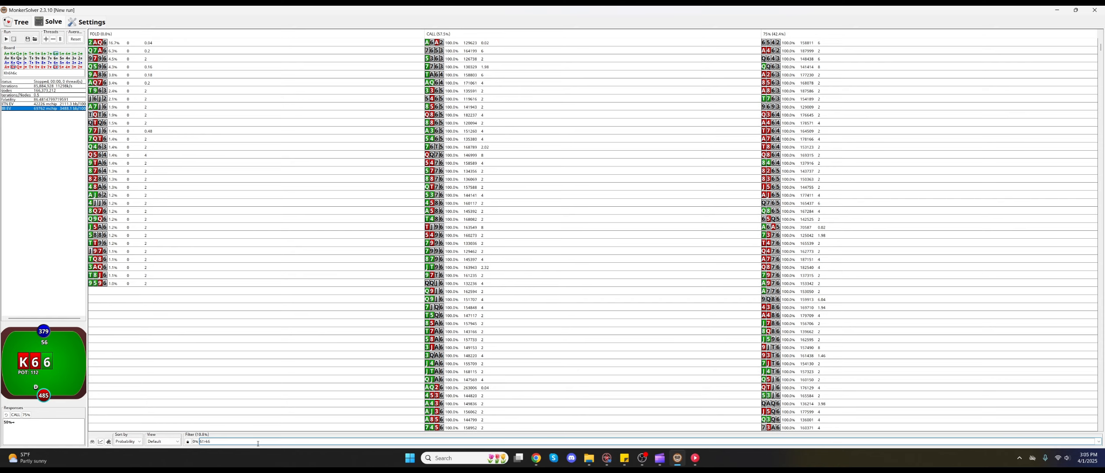
pyautogui.hotkey('ctrl', 'a')
pyautogui.press('BackSpace')
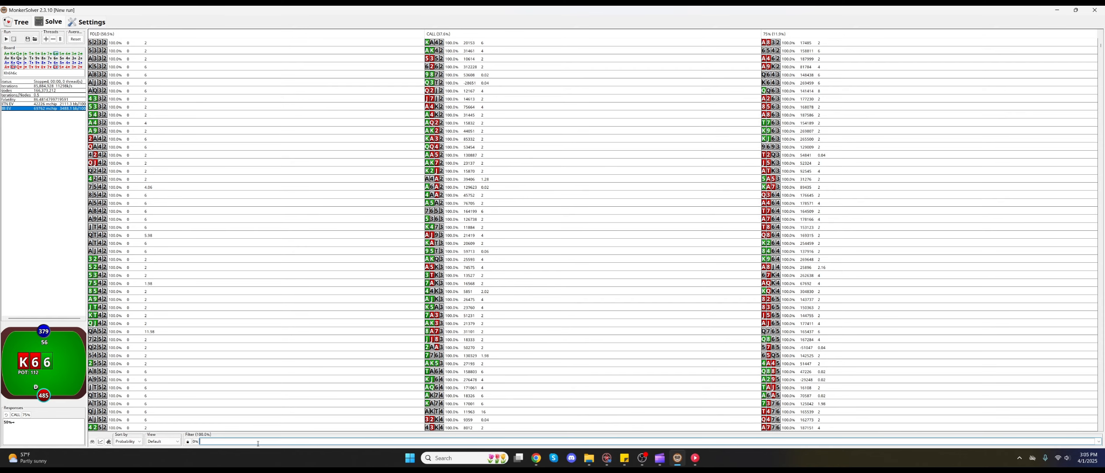
pyautogui.click(101, 442)
pyautogui.click(627, 53)
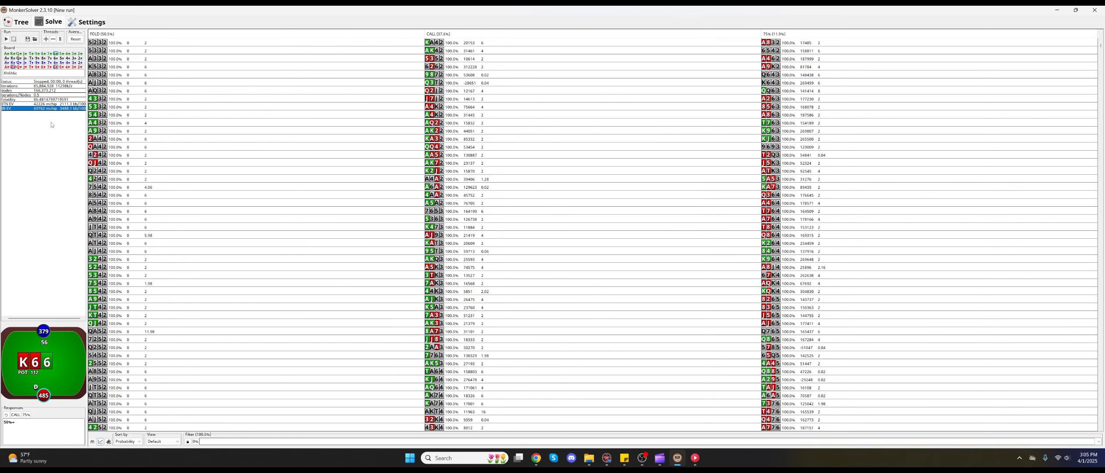